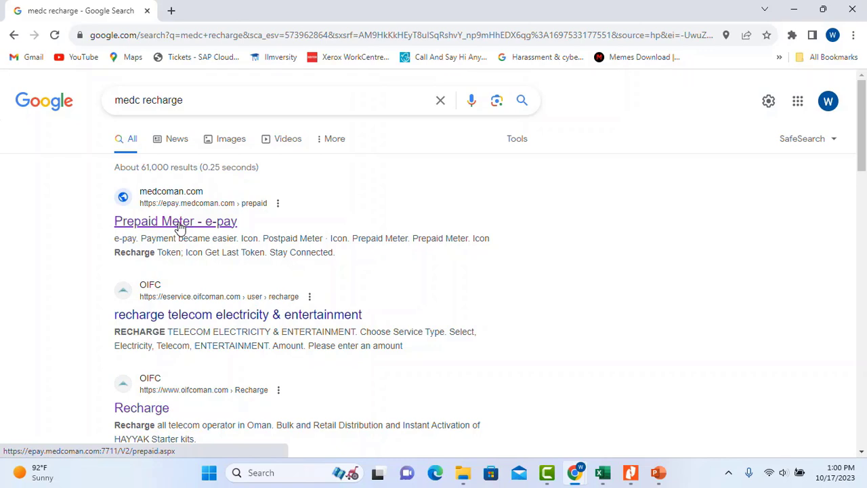
- Open the 'Prepaid Meter - e-pay' result from the 'medc recharge' Google search
{"action": "left_click", "coordinate": [180, 229]}
{"action": "scroll", "coordinate": [497, 267], "scroll_direction": "down", "scroll_amount": 1}
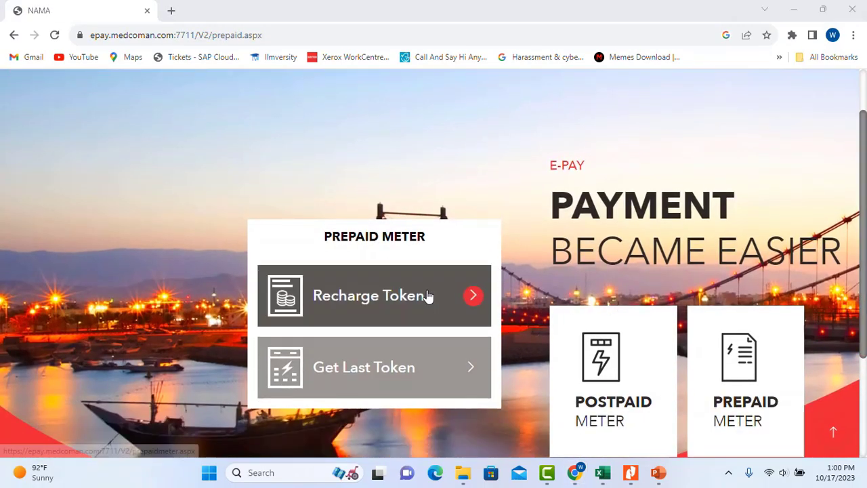
{"action": "scroll", "coordinate": [416, 296], "scroll_direction": "down", "scroll_amount": 1}
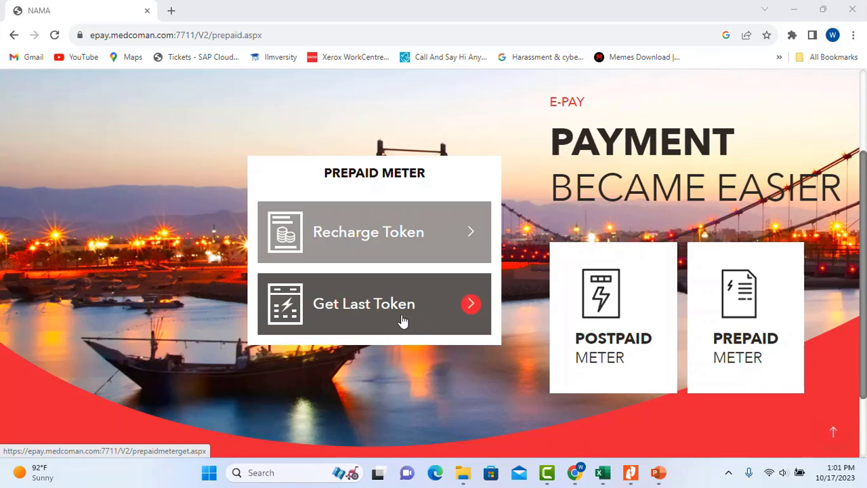
{"action": "scroll", "coordinate": [401, 321], "scroll_direction": "up", "scroll_amount": 1}
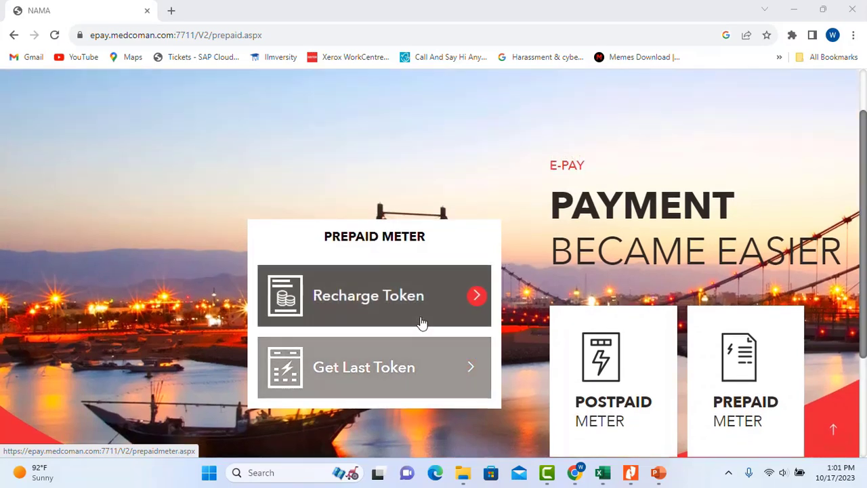
- Start a Recharge Token request and fill in the phone number and prepaid ID
{"action": "left_click", "coordinate": [372, 304]}
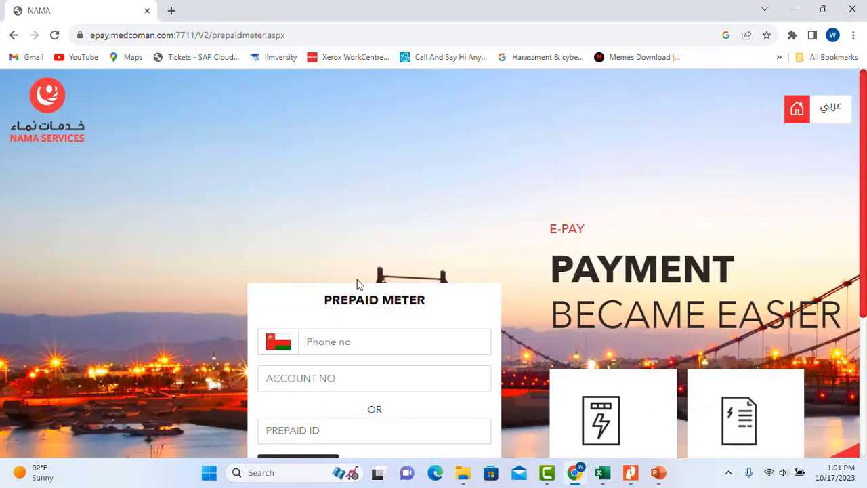
{"action": "scroll", "coordinate": [359, 283], "scroll_direction": "down", "scroll_amount": 2}
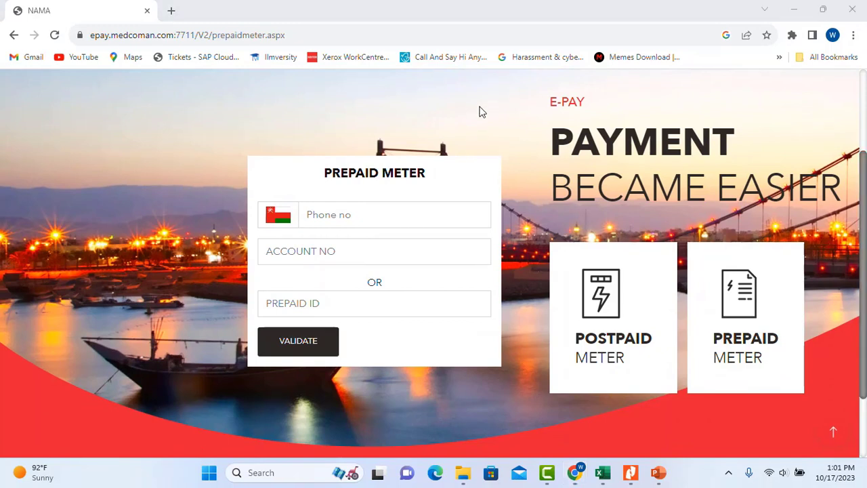
{"action": "left_click", "coordinate": [343, 217]}
{"action": "scroll", "coordinate": [401, 244], "scroll_direction": "up", "scroll_amount": 1}
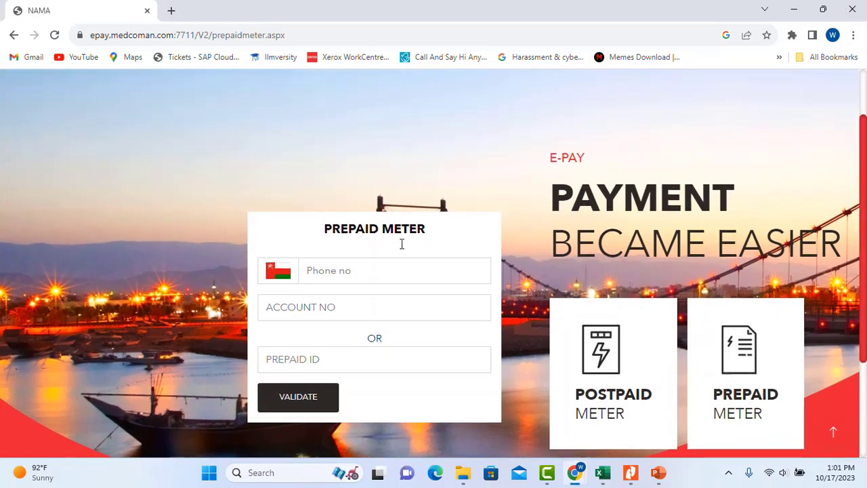
{"action": "type", "text": "97812"}
{"action": "left_click", "coordinate": [300, 316]}
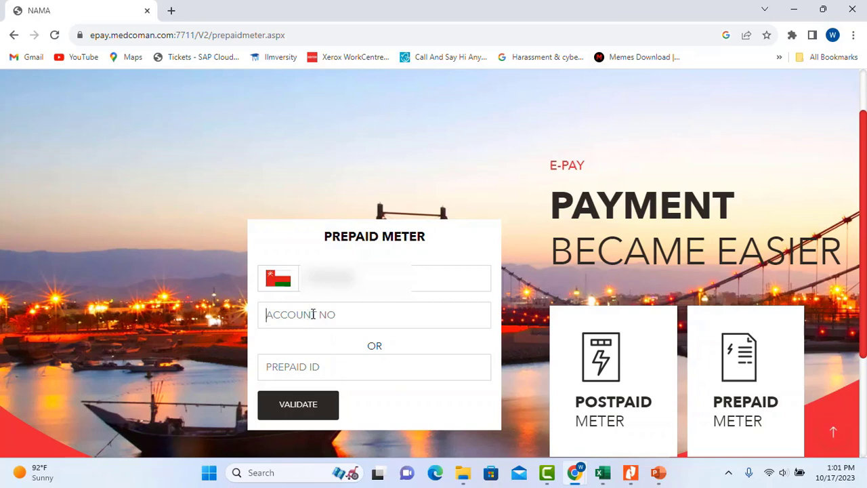
{"action": "left_click", "coordinate": [333, 366]}
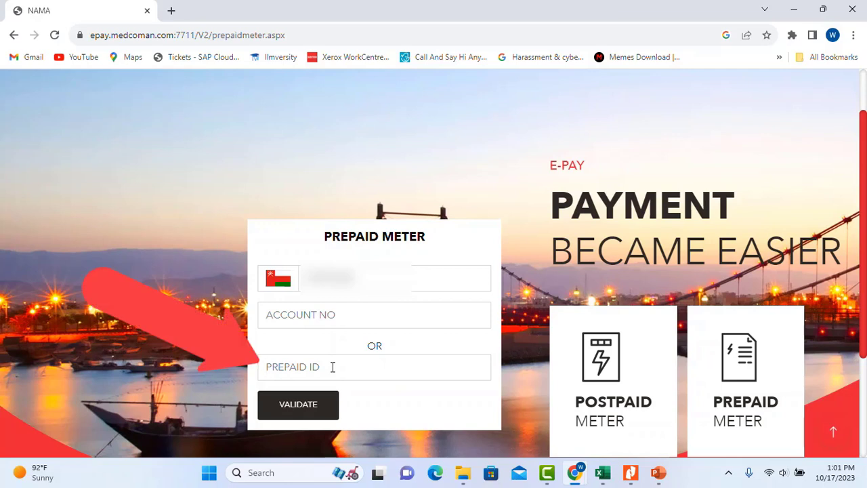
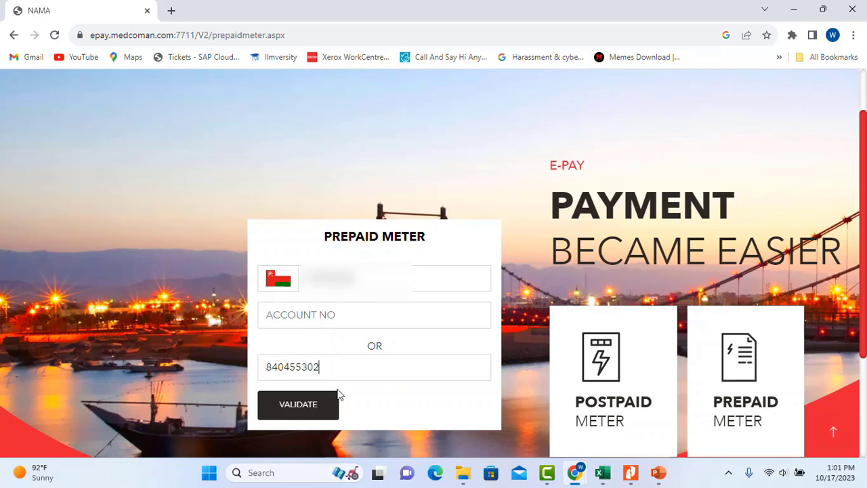
- Request the one-time code, enter it, and validate to reach the account details
{"action": "scroll", "coordinate": [387, 378], "scroll_direction": "down", "scroll_amount": 1}
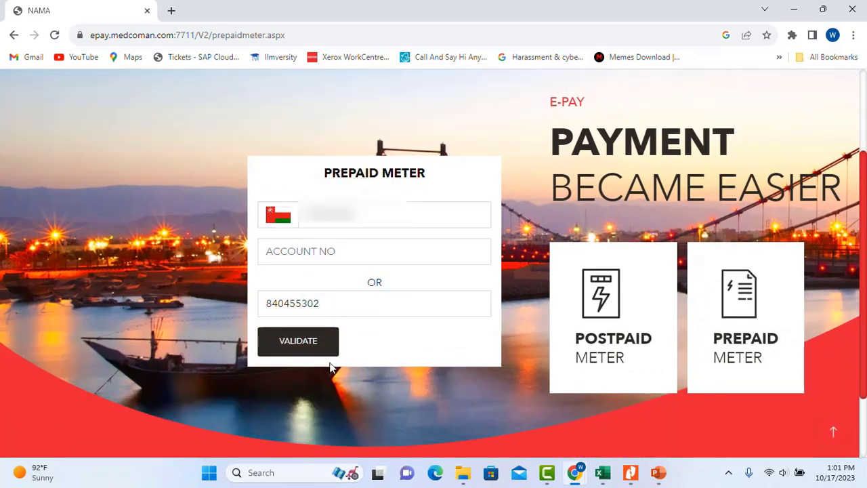
{"action": "left_click", "coordinate": [298, 352]}
{"action": "left_click", "coordinate": [310, 347]}
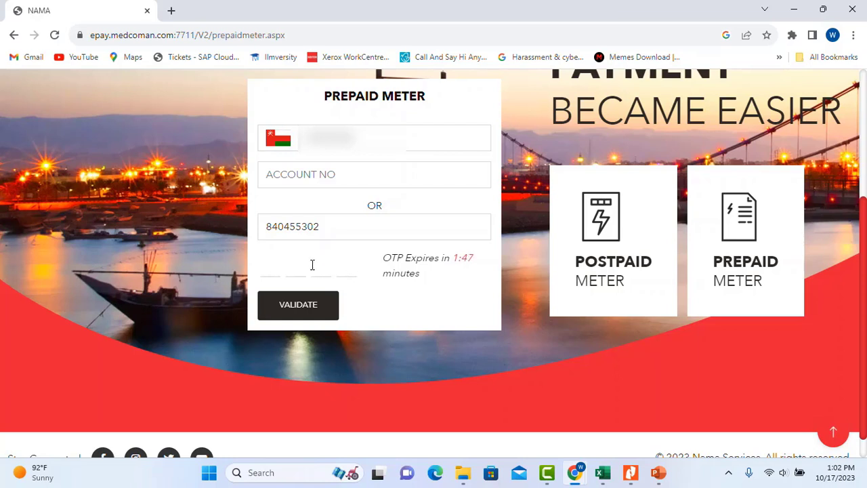
{"action": "left_click", "coordinate": [303, 306]}
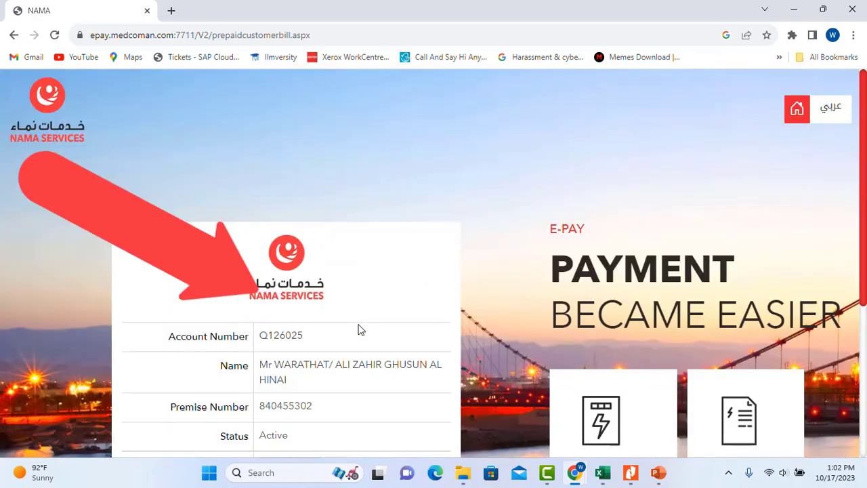
- Enter 10 RO as the amount to pay and confirm it
{"action": "scroll", "coordinate": [388, 317], "scroll_direction": "down", "scroll_amount": 3}
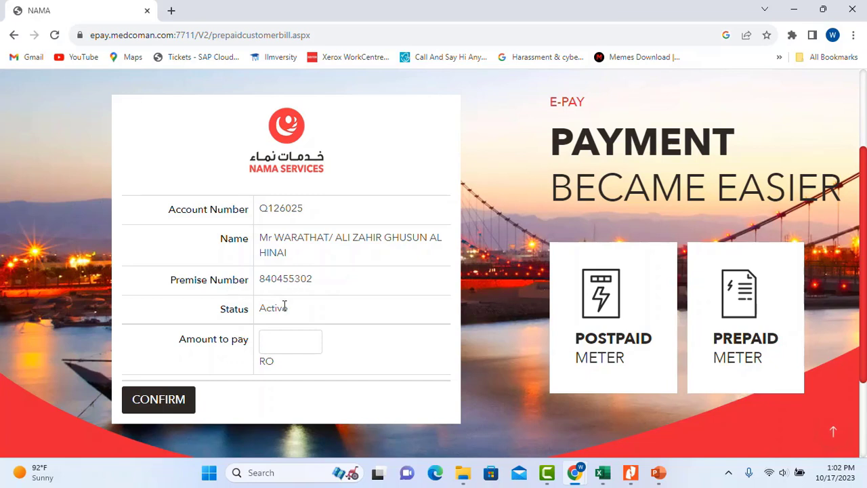
{"action": "left_click", "coordinate": [285, 338]}
{"action": "type", "text": "10"}
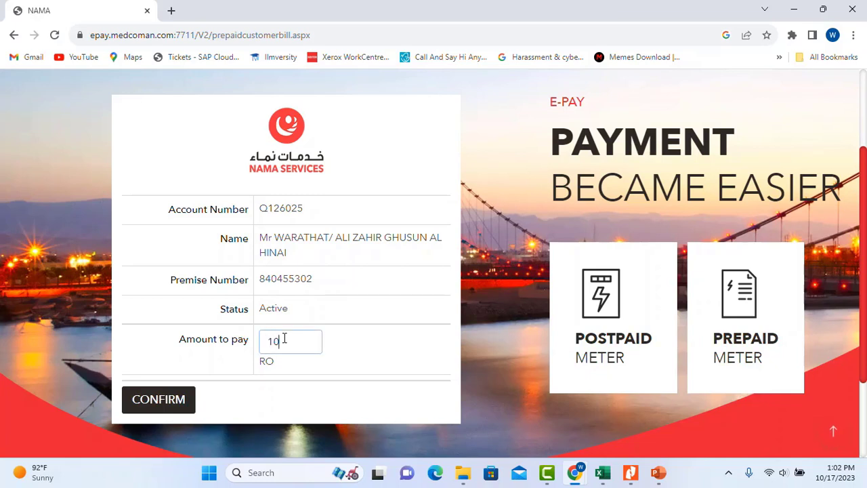
{"action": "left_click", "coordinate": [174, 399]}
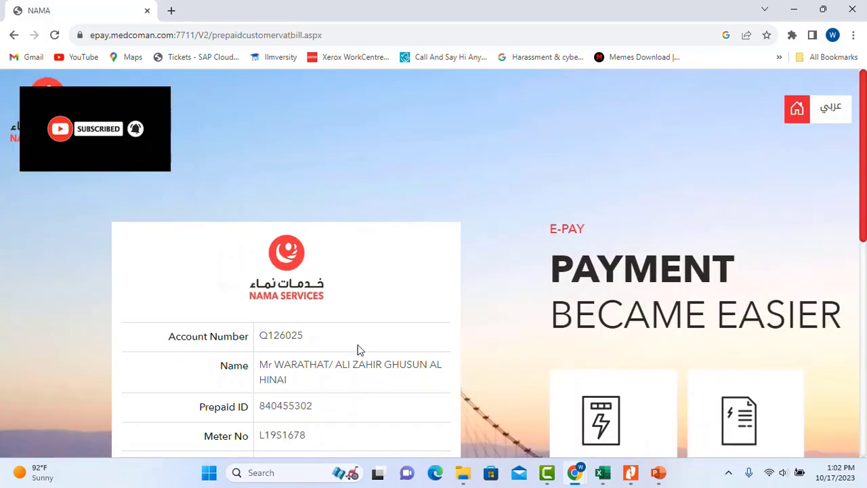
- Review the 10.560 net payable bill and confirm payment by Oman-issued debit card
{"action": "scroll", "coordinate": [357, 348], "scroll_direction": "down", "scroll_amount": 2}
{"action": "scroll", "coordinate": [362, 348], "scroll_direction": "down", "scroll_amount": 2}
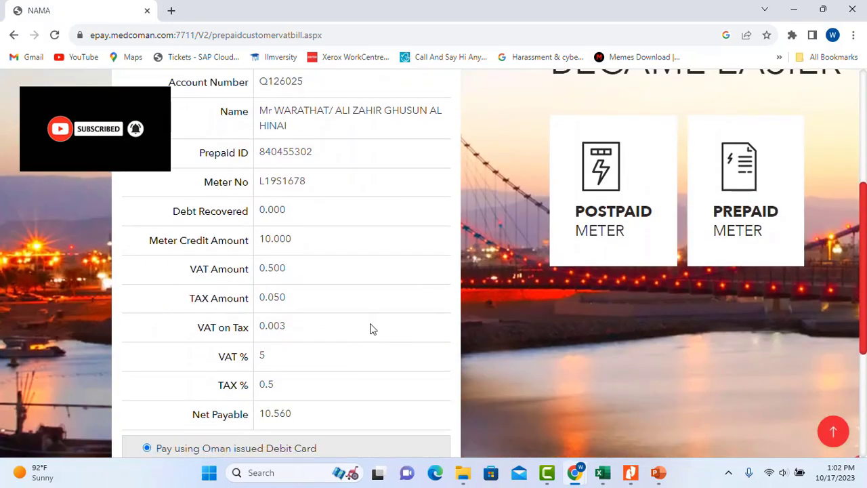
{"action": "scroll", "coordinate": [373, 327], "scroll_direction": "down", "scroll_amount": 1}
{"action": "scroll", "coordinate": [372, 327], "scroll_direction": "up", "scroll_amount": 4}
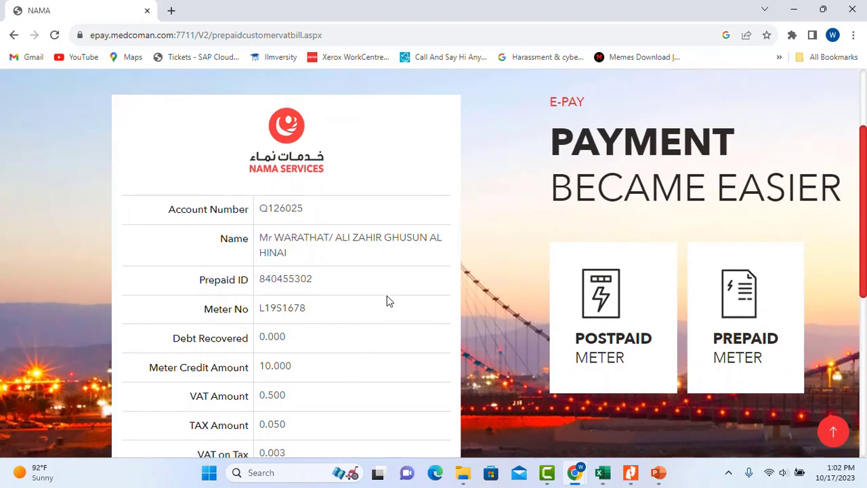
{"action": "scroll", "coordinate": [388, 301], "scroll_direction": "down", "scroll_amount": 1}
{"action": "scroll", "coordinate": [389, 299], "scroll_direction": "down", "scroll_amount": 1}
{"action": "scroll", "coordinate": [388, 300], "scroll_direction": "down", "scroll_amount": 1}
{"action": "scroll", "coordinate": [387, 301], "scroll_direction": "down", "scroll_amount": 1}
{"action": "scroll", "coordinate": [387, 300], "scroll_direction": "up", "scroll_amount": 1}
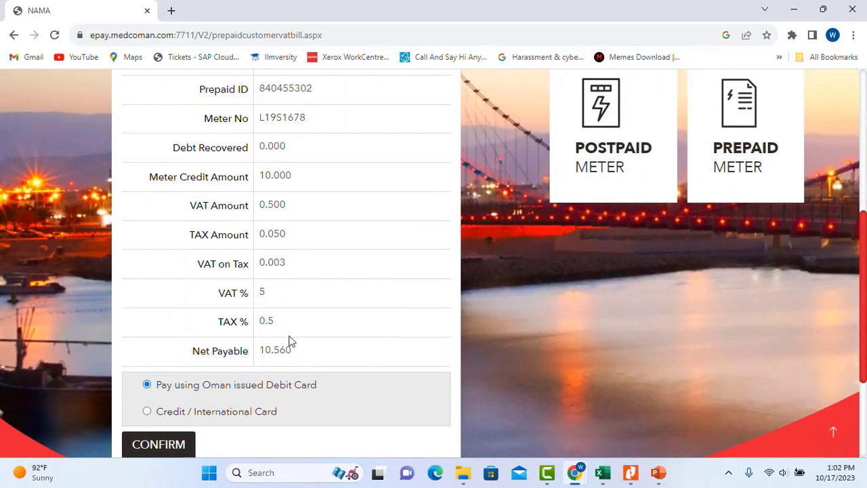
{"action": "scroll", "coordinate": [289, 341], "scroll_direction": "down", "scroll_amount": 1}
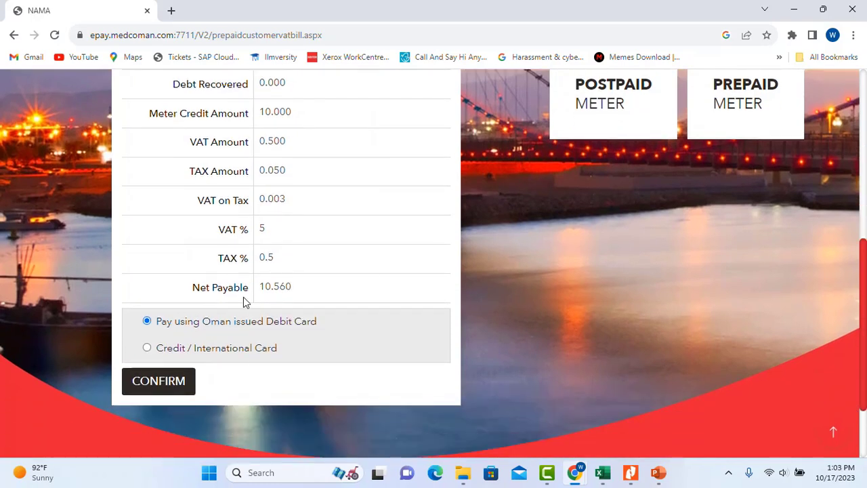
{"action": "scroll", "coordinate": [244, 300], "scroll_direction": "down", "scroll_amount": 1}
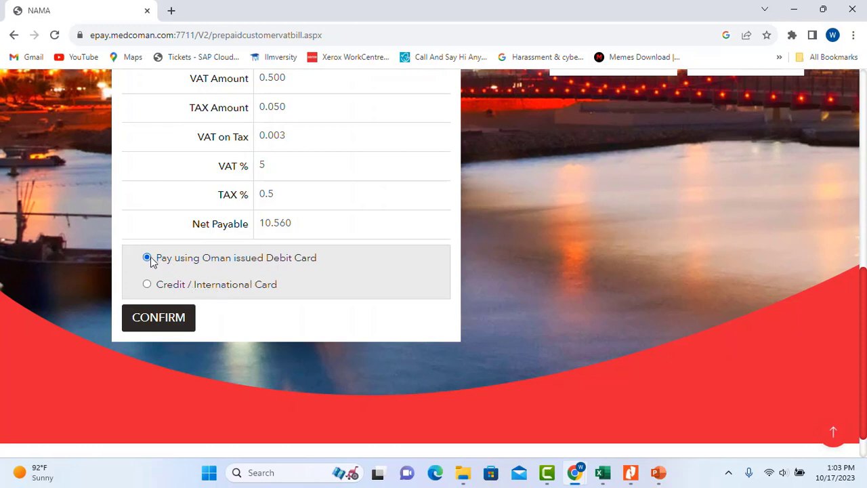
{"action": "scroll", "coordinate": [248, 333], "scroll_direction": "up", "scroll_amount": 1}
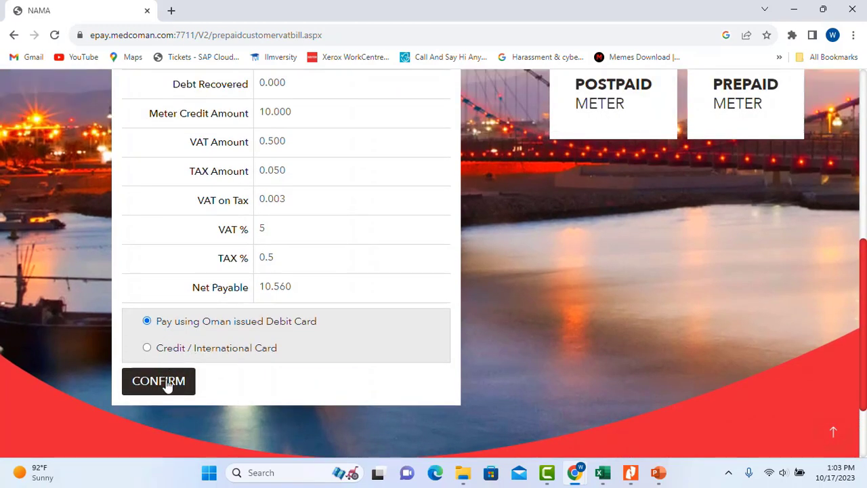
{"action": "left_click", "coordinate": [166, 384]}
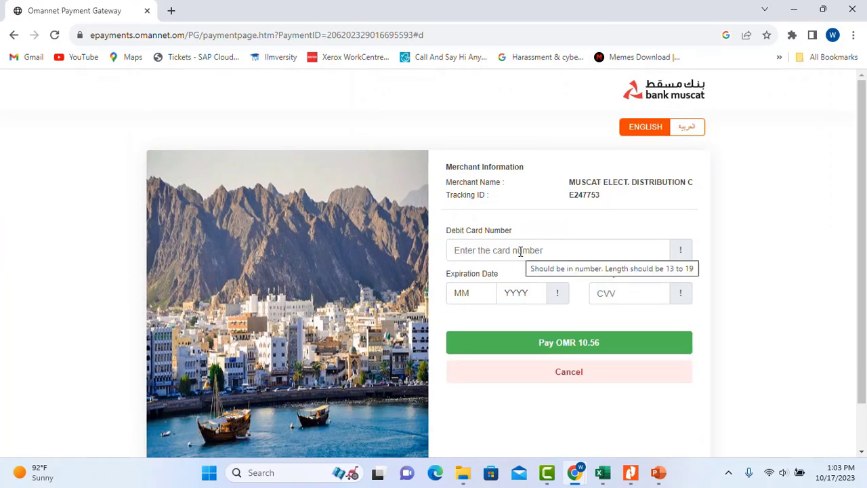
- Enter the debit card number on the Omannet payment page
{"action": "scroll", "coordinate": [521, 252], "scroll_direction": "down", "scroll_amount": 1}
{"action": "scroll", "coordinate": [520, 251], "scroll_direction": "up", "scroll_amount": 1}
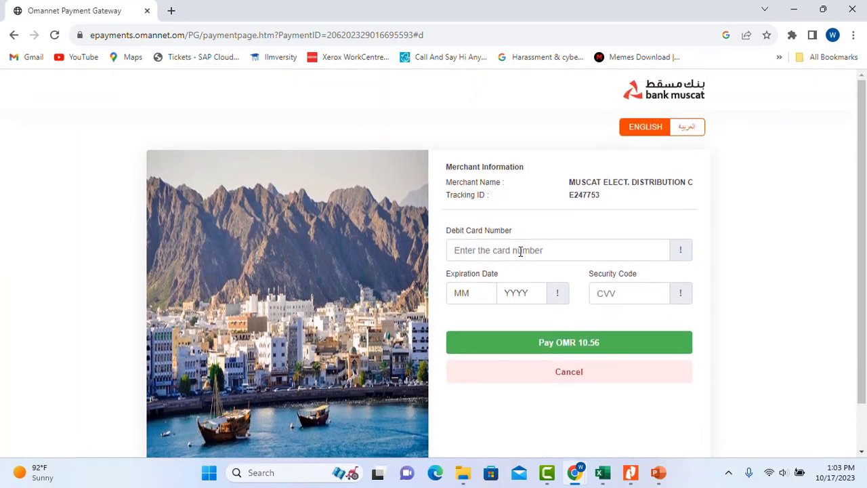
{"action": "left_click", "coordinate": [521, 252]}
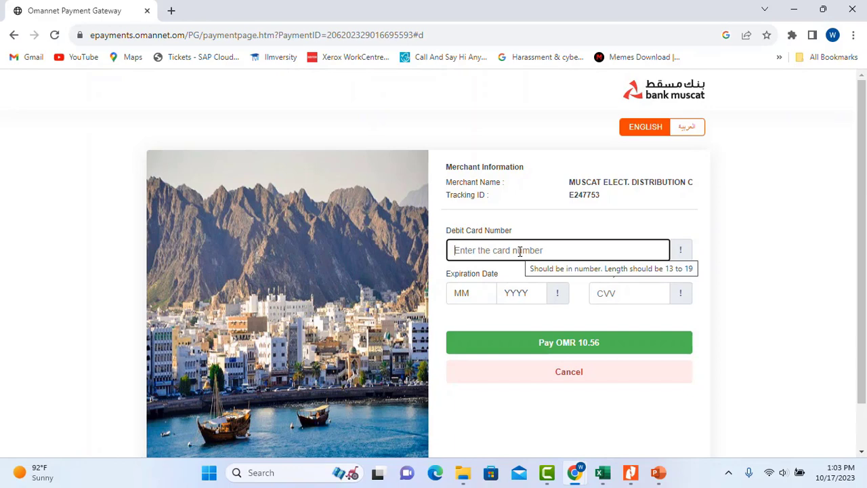
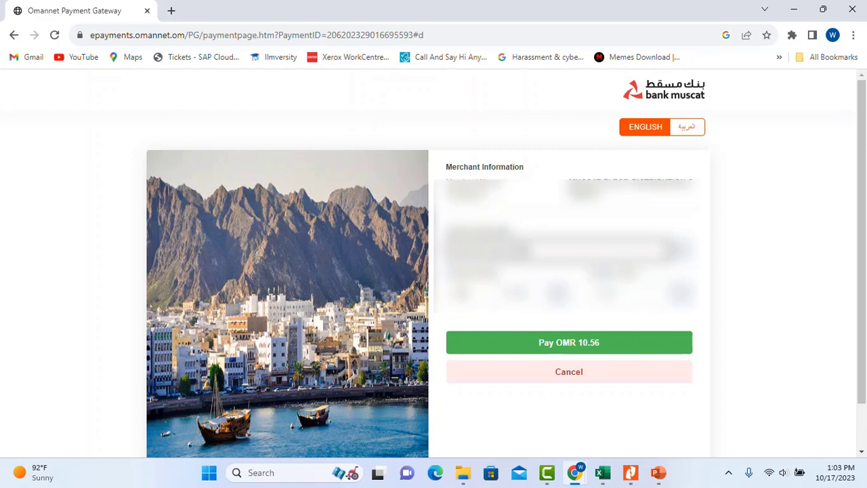
- Set the card expiry to 06/2028 and submit the OMR 10.56 payment
{"action": "left_click", "coordinate": [475, 302]}
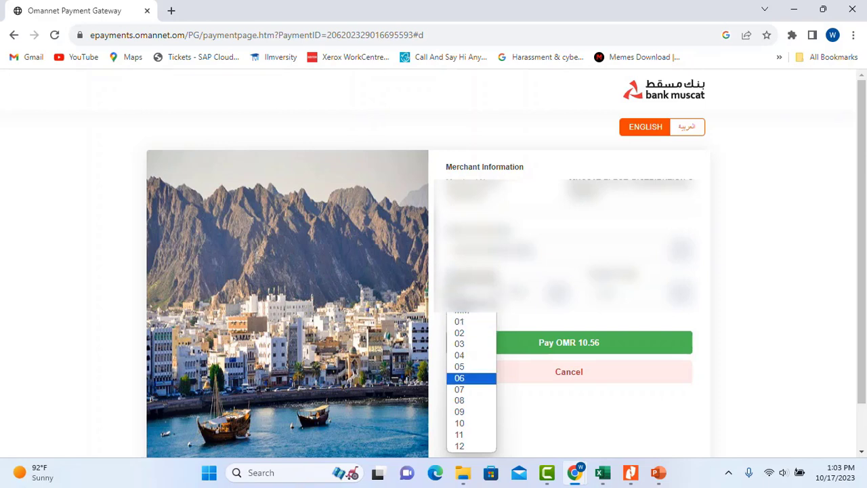
{"action": "left_click", "coordinate": [471, 377]}
{"action": "left_click", "coordinate": [515, 318]}
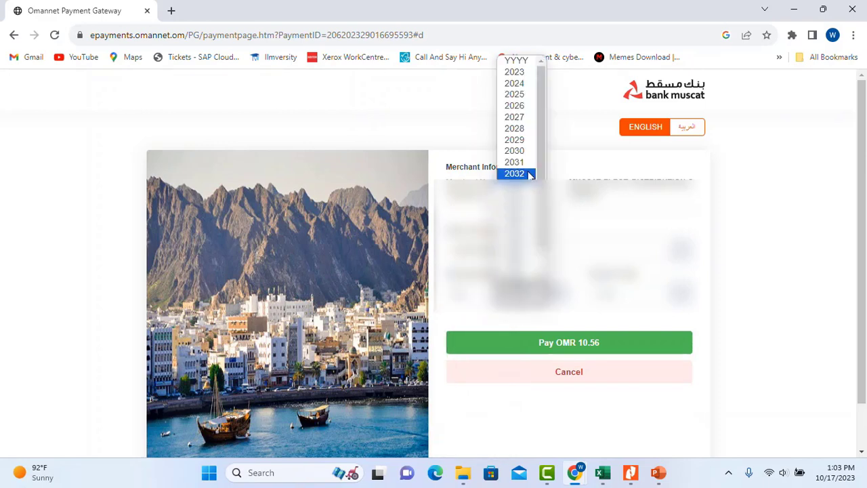
{"action": "left_click", "coordinate": [515, 128]}
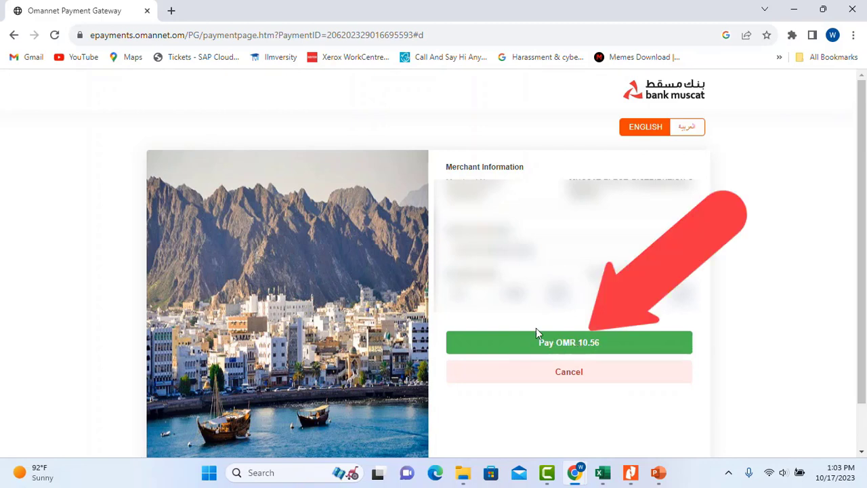
{"action": "left_click", "coordinate": [588, 343]}
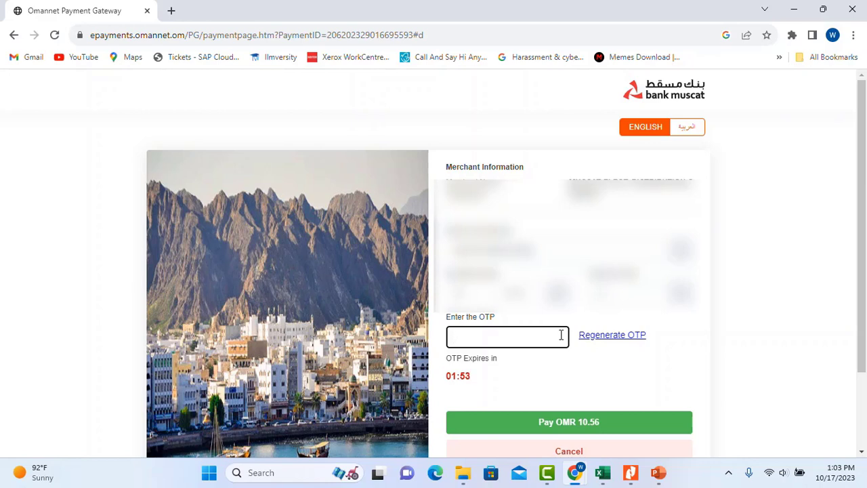
- Enter the one-time code and complete the OMR 10.56 payment
{"action": "type", "text": "•••"}
{"action": "scroll", "coordinate": [589, 410], "scroll_direction": "down", "scroll_amount": 1}
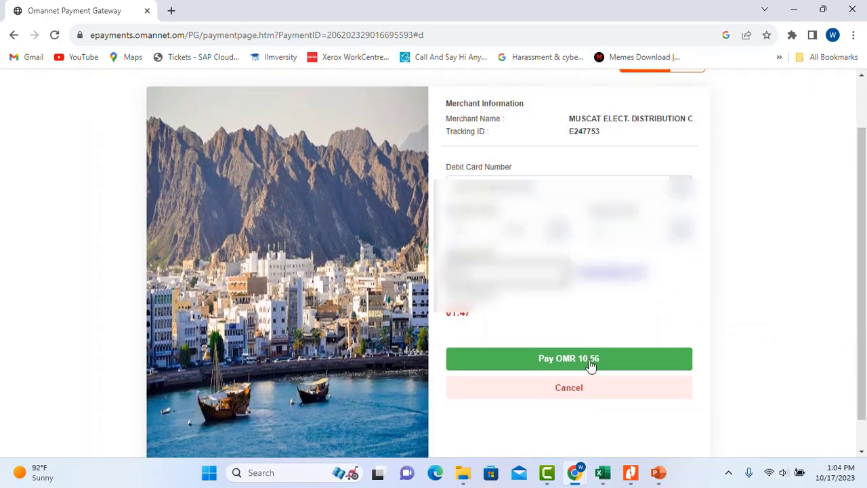
{"action": "left_click", "coordinate": [591, 365]}
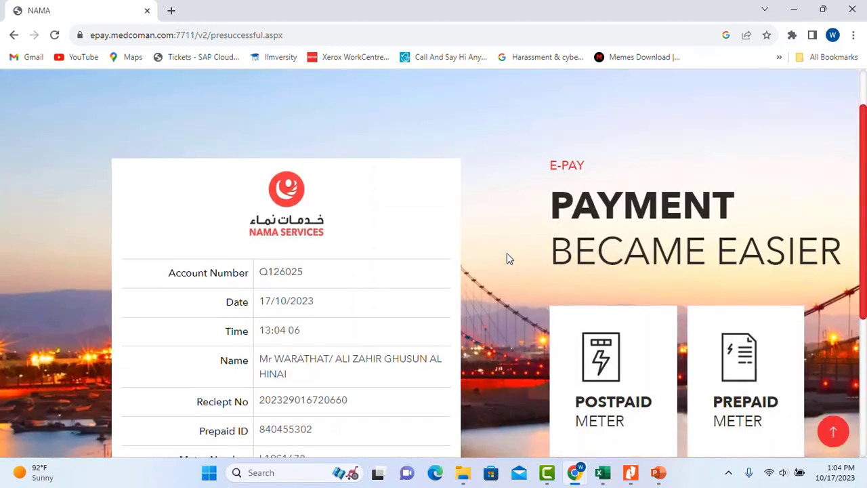
- Select the recharge token number on the success page and request the receipt
{"action": "scroll", "coordinate": [575, 233], "scroll_direction": "up", "scroll_amount": 1}
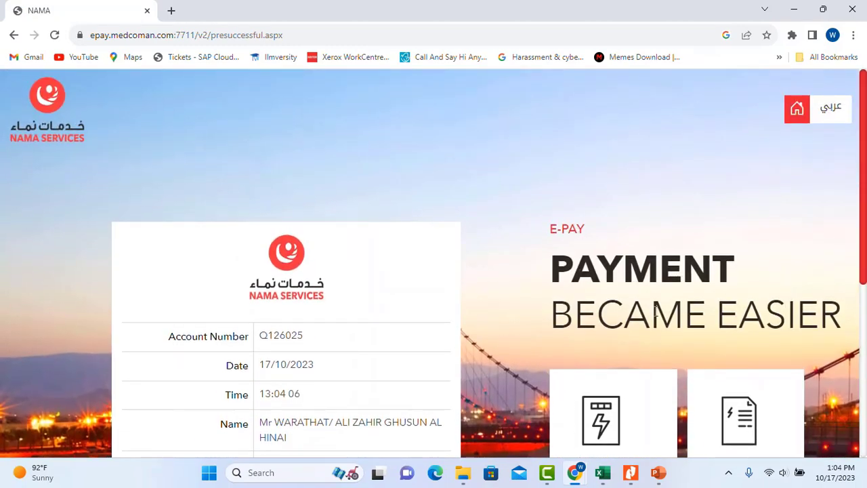
{"action": "scroll", "coordinate": [583, 284], "scroll_direction": "down", "scroll_amount": 3}
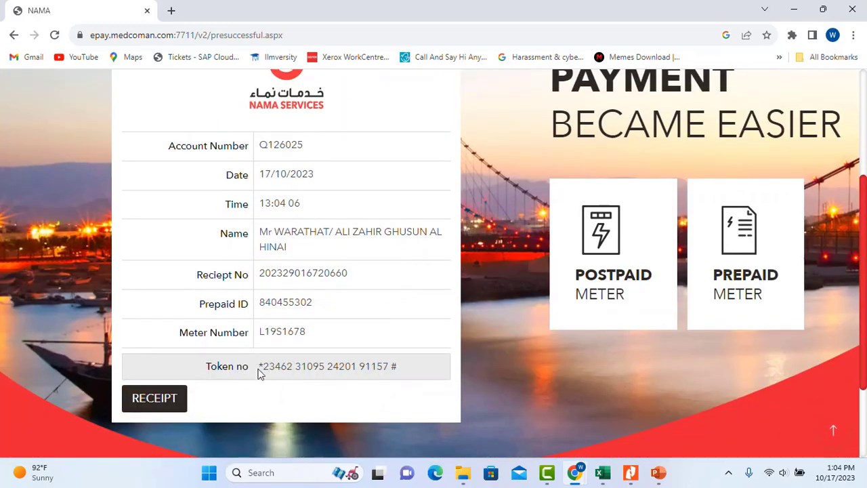
{"action": "left_click_drag", "start_coordinate": [259, 366], "coordinate": [401, 372]}
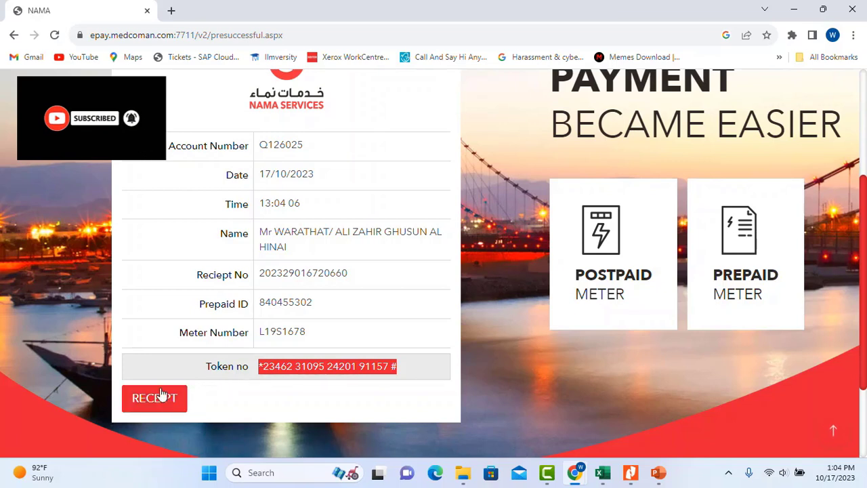
{"action": "left_click", "coordinate": [158, 400]}
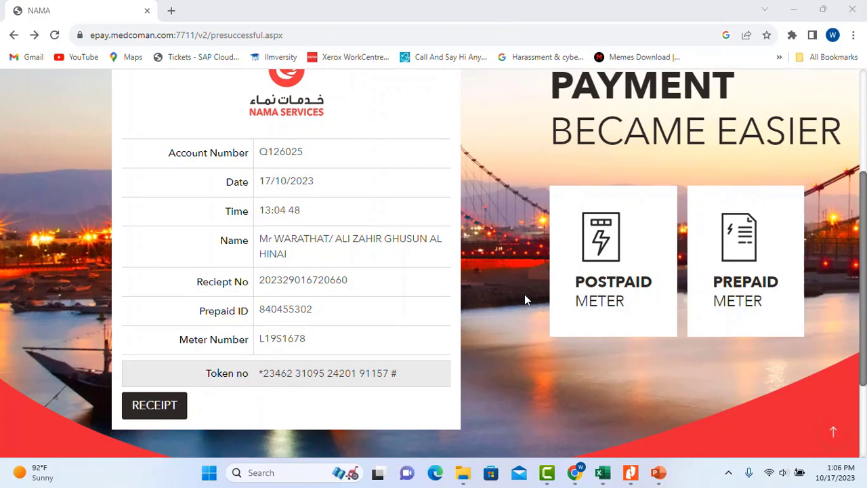
{"action": "scroll", "coordinate": [322, 271], "scroll_direction": "down", "scroll_amount": 1}
{"action": "scroll", "coordinate": [325, 271], "scroll_direction": "up", "scroll_amount": 2}
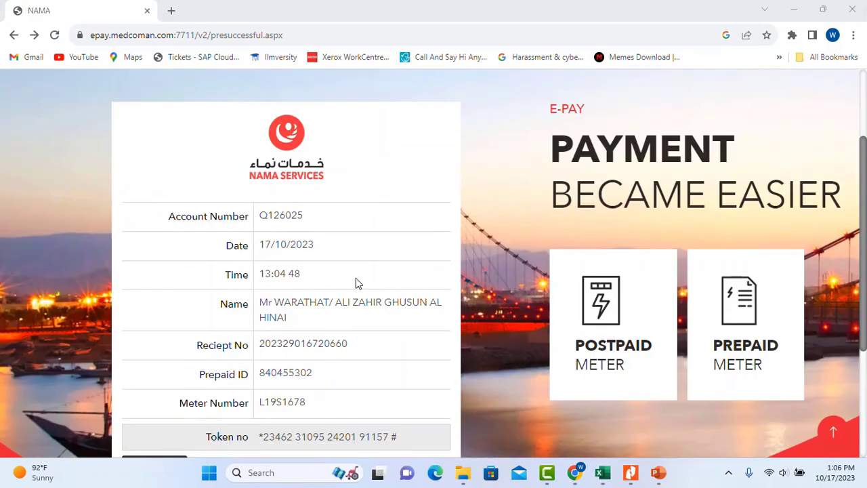
{"action": "scroll", "coordinate": [354, 282], "scroll_direction": "down", "scroll_amount": 1}
{"action": "left_click_drag", "start_coordinate": [211, 374], "coordinate": [403, 385]}
{"action": "left_click", "coordinate": [405, 383]}
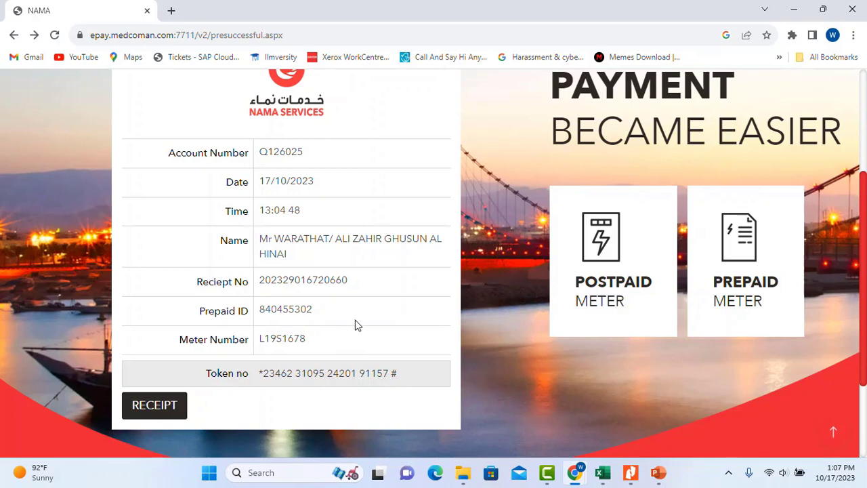
{"action": "scroll", "coordinate": [373, 315], "scroll_direction": "up", "scroll_amount": 2}
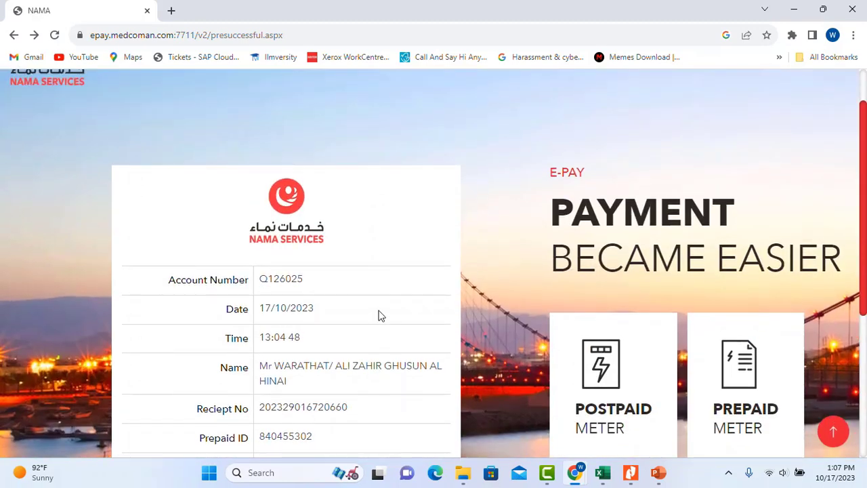
{"action": "scroll", "coordinate": [378, 315], "scroll_direction": "down", "scroll_amount": 1}
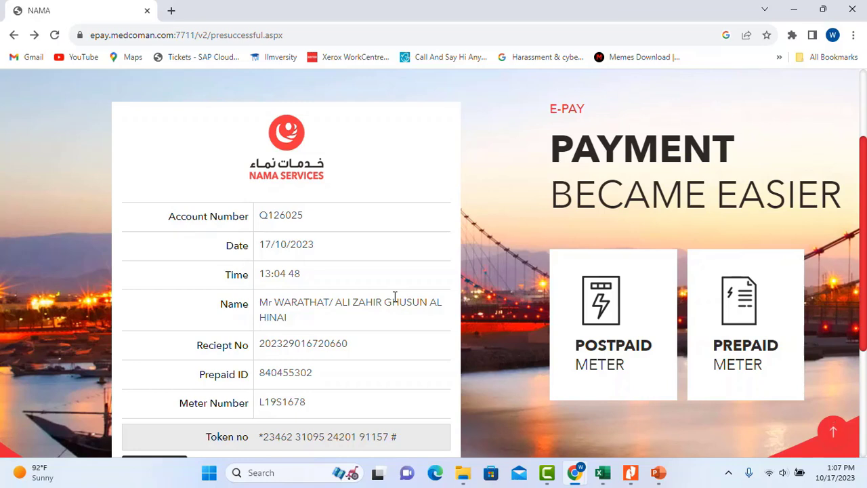
{"action": "scroll", "coordinate": [402, 297], "scroll_direction": "down", "scroll_amount": 1}
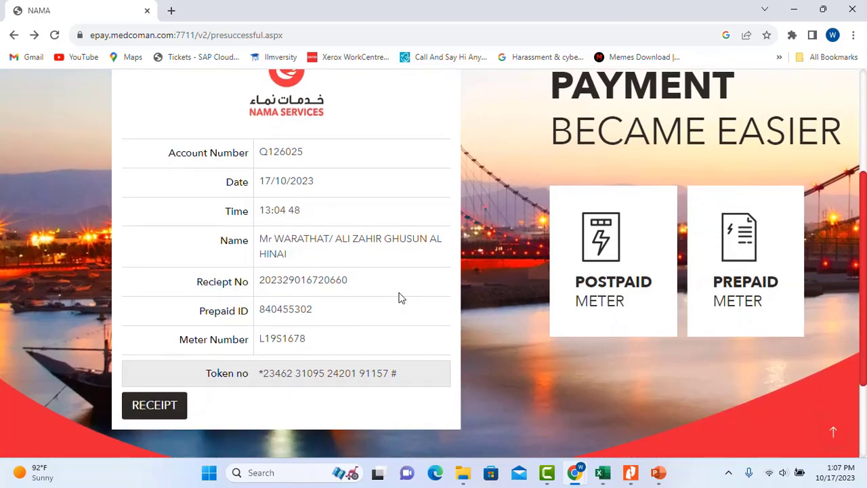